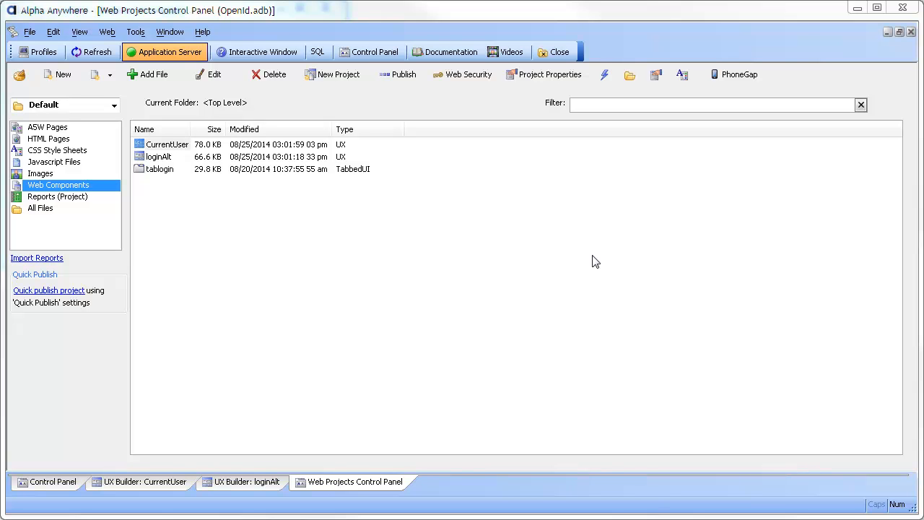
- In the loginAlt component's Login properties, switch integrated login functionality off and back on to compare the available settings
left_click(261, 483)
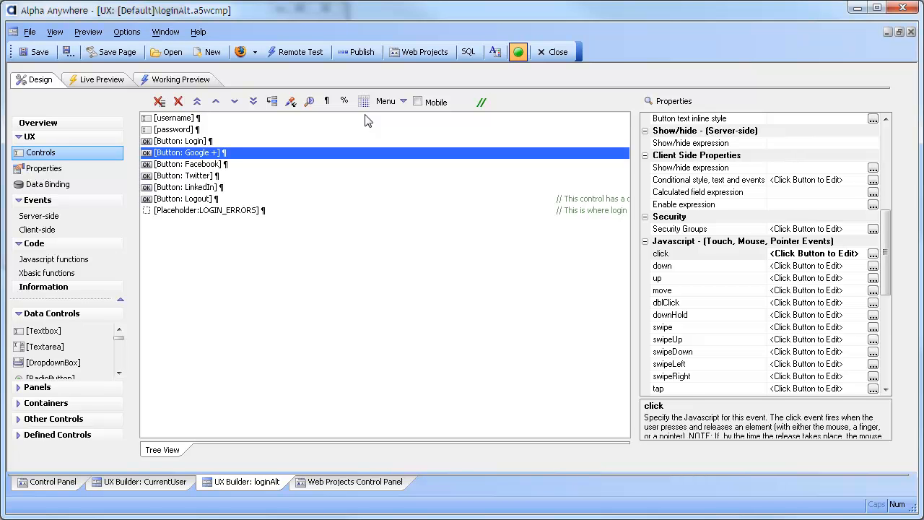
left_click(63, 170)
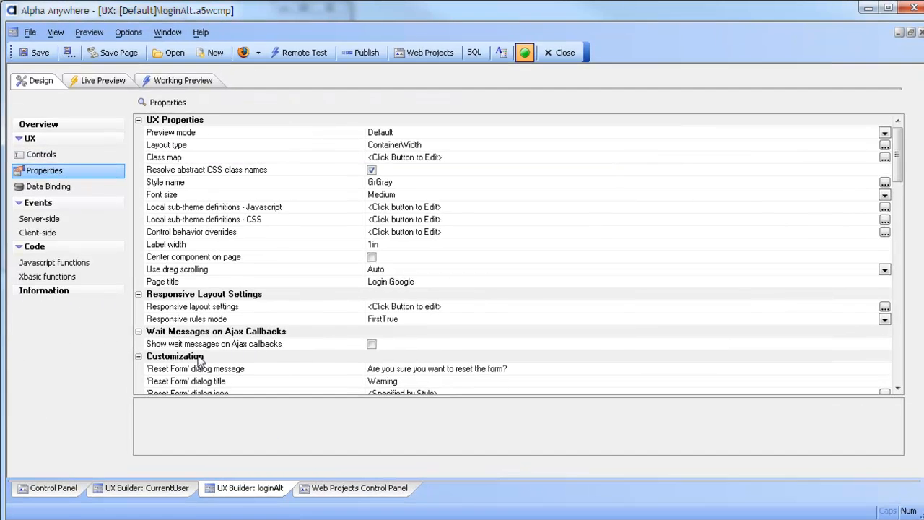
scroll(531, 264, "down", 7)
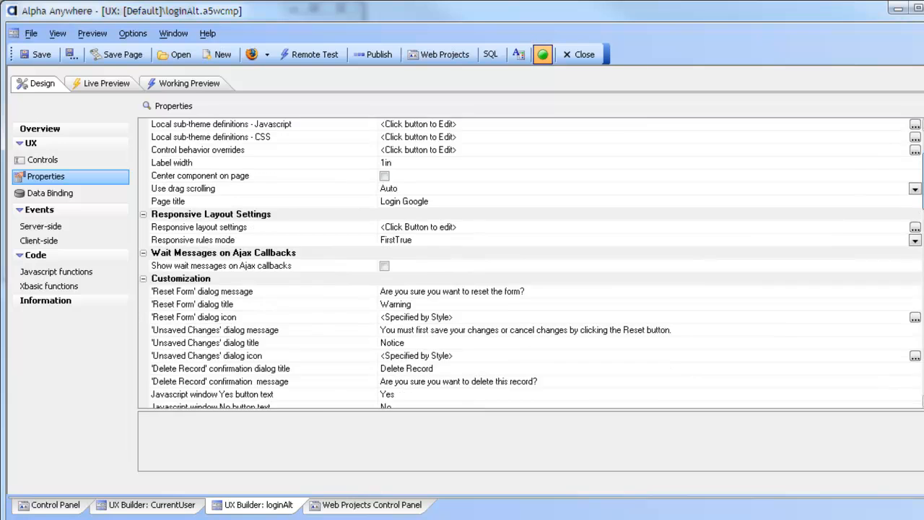
scroll(300, 231, "down", 5)
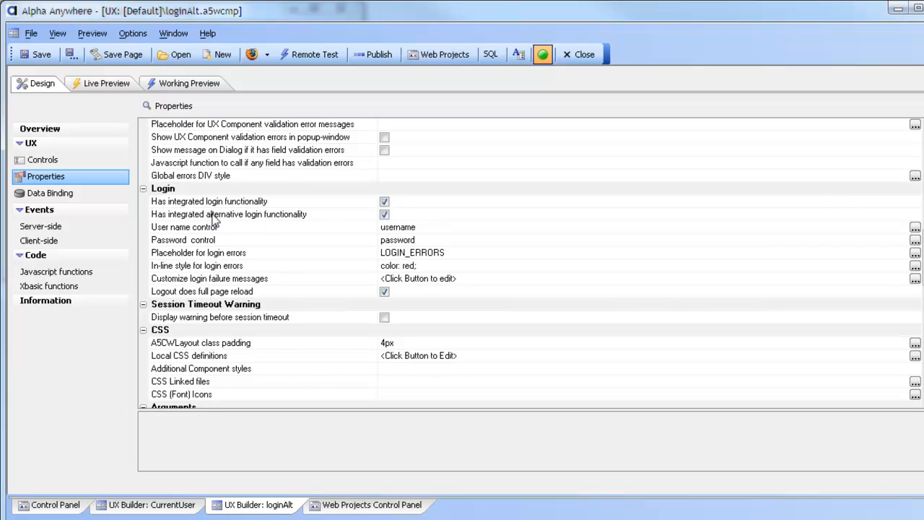
left_click(384, 201)
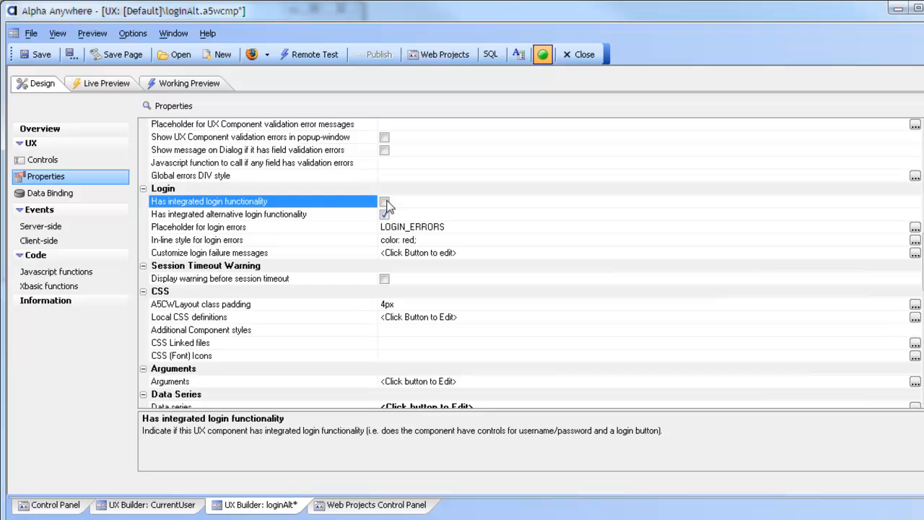
left_click(385, 202)
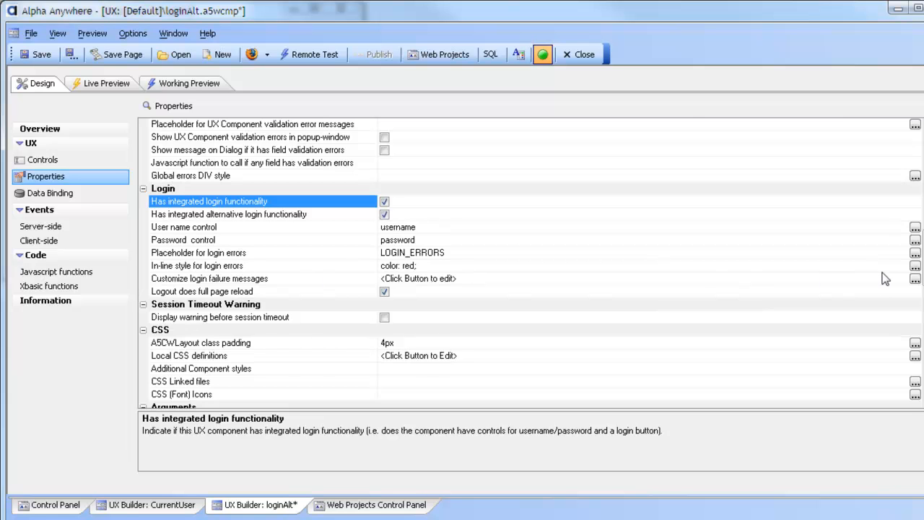
- View the default login failure messages through the login failure message customization, leaving the custom list empty
left_click(914, 279)
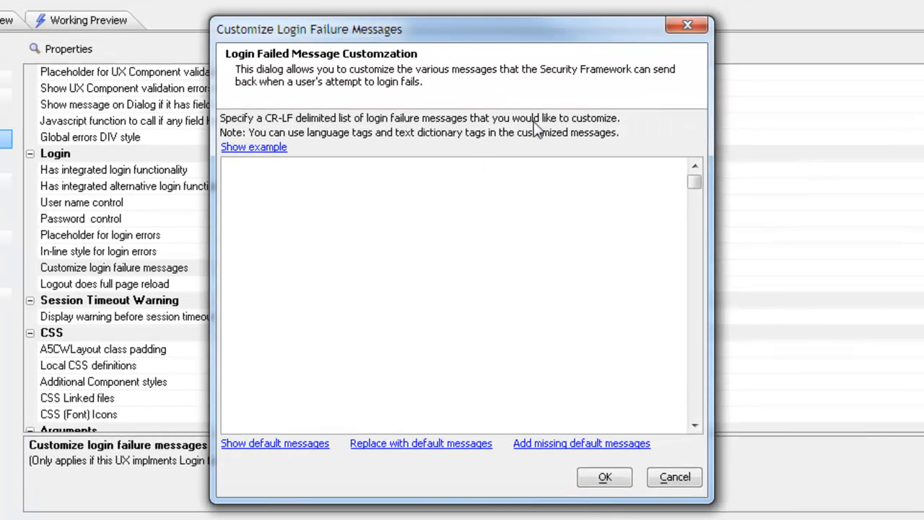
left_click(301, 443)
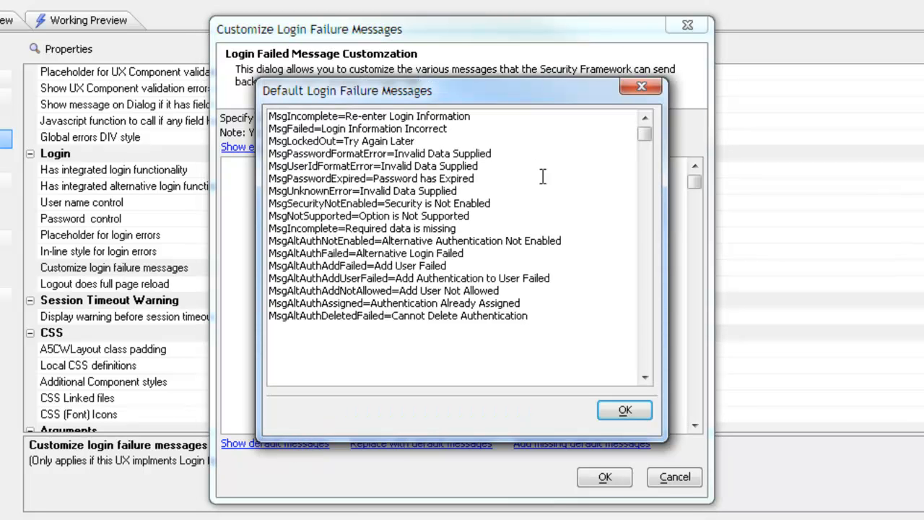
left_click(641, 416)
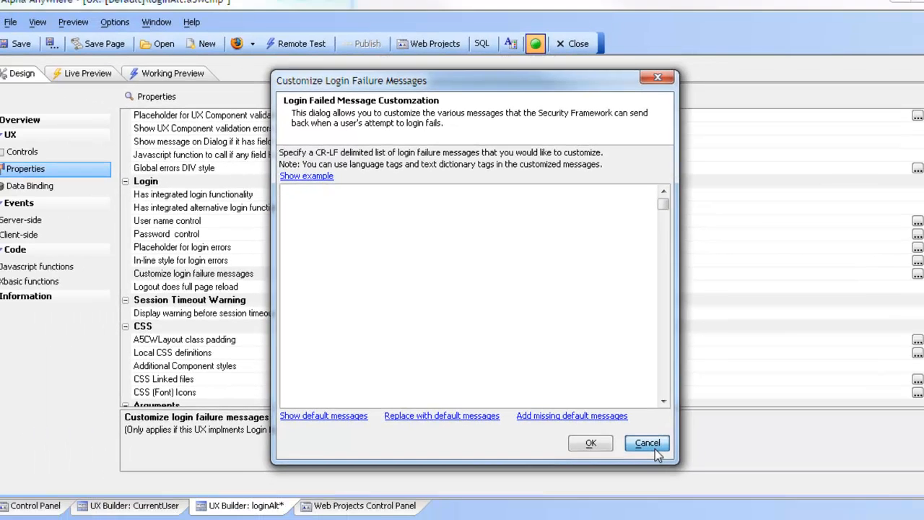
left_click(650, 444)
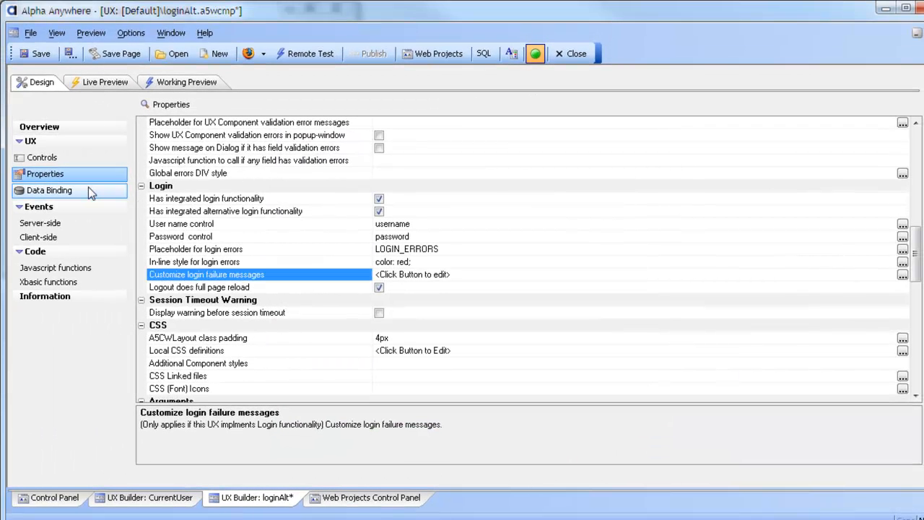
- Inspect the Google + button's click action and its named authentication provider setting without changing it
left_click(42, 158)
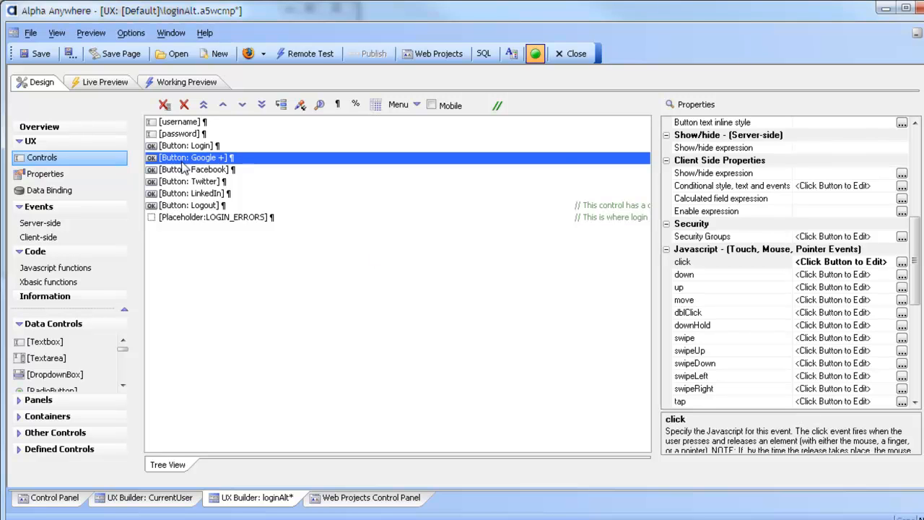
left_click(902, 263)
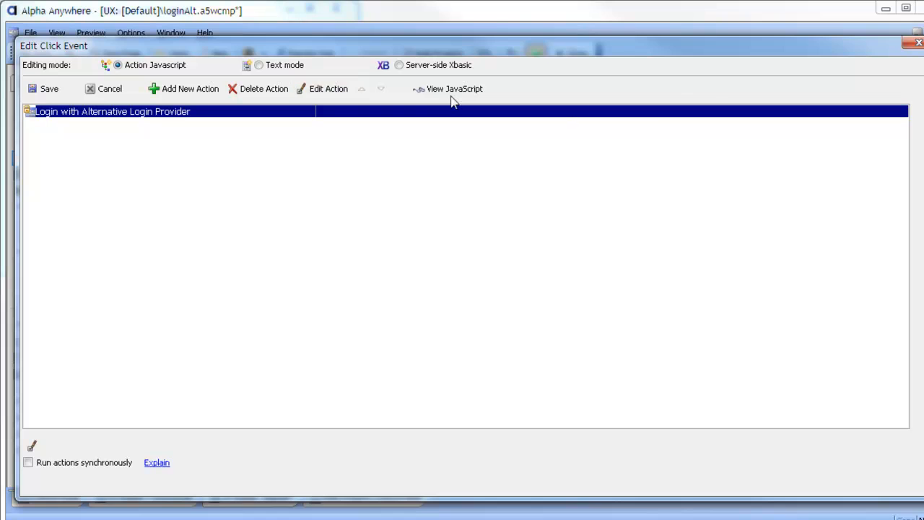
left_click(328, 90)
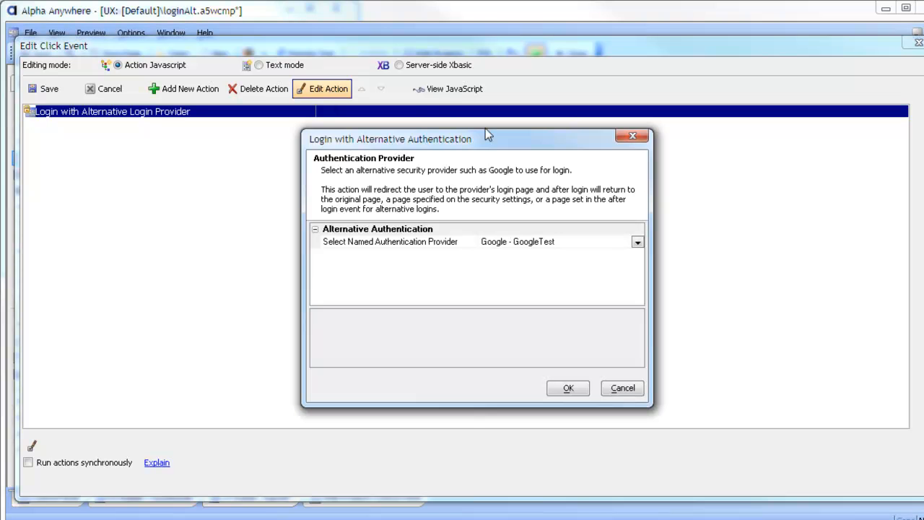
left_click(377, 246)
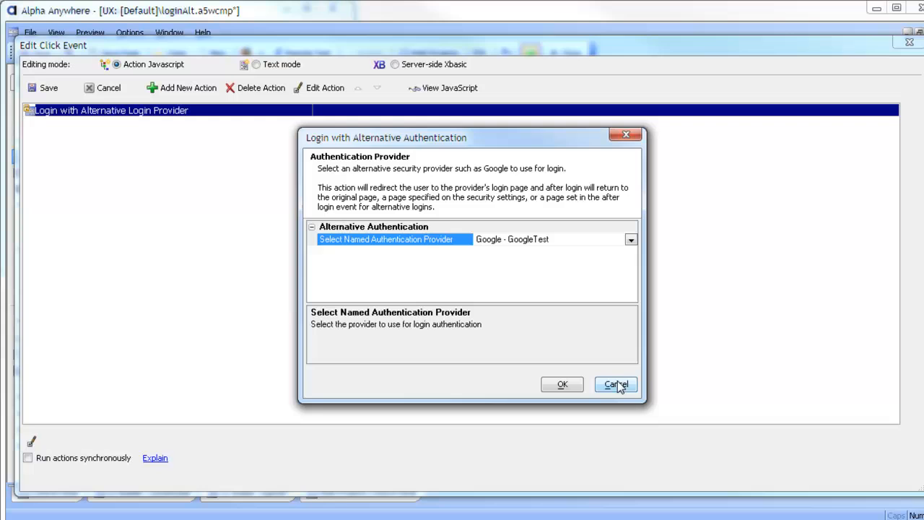
left_click(618, 385)
left_click(45, 87)
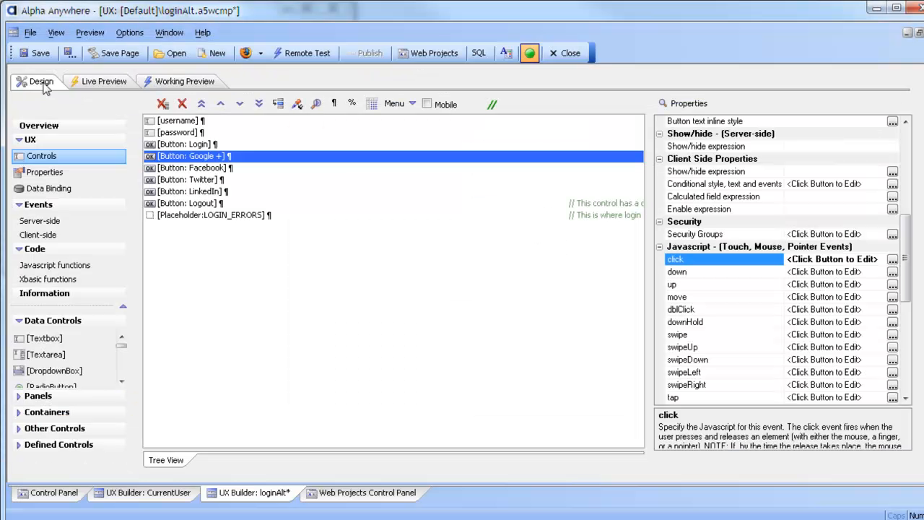
- Examine loginAlt's server-side onLogin and client-side canLogin events, and show the component's working preview
left_click(58, 173)
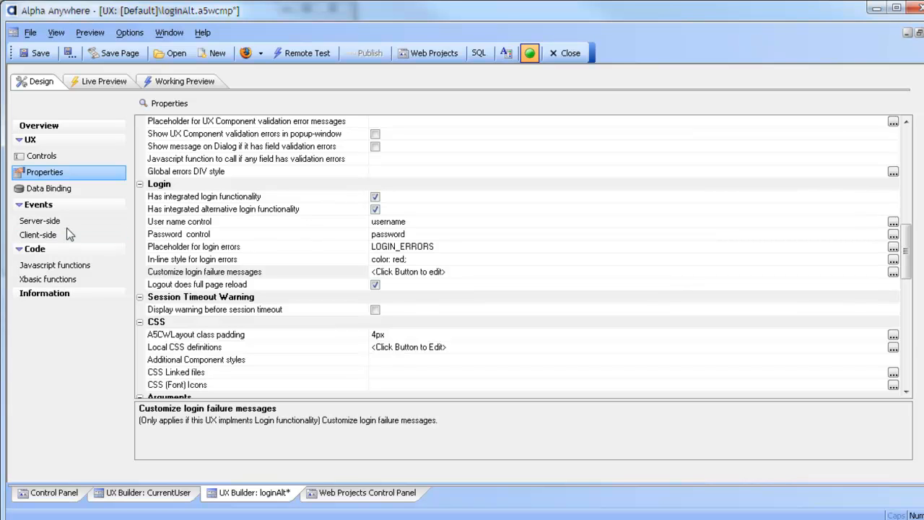
left_click(91, 224)
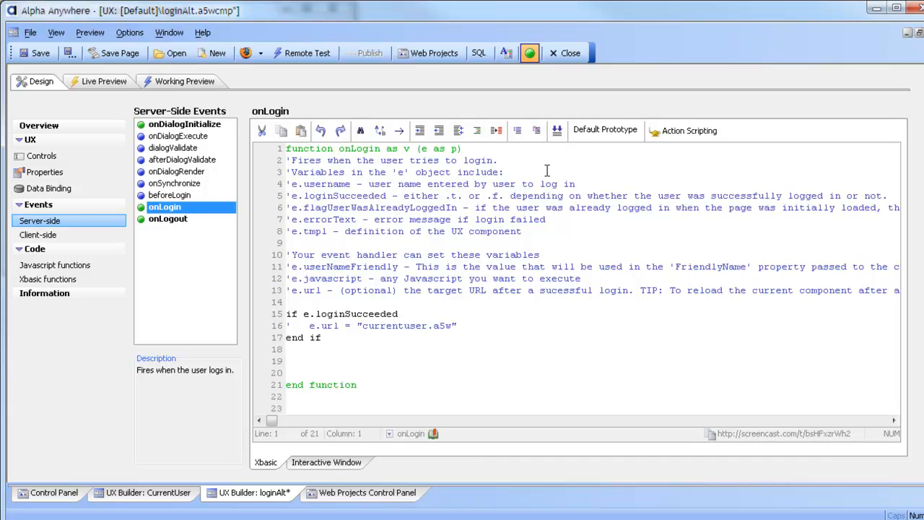
left_click(62, 237)
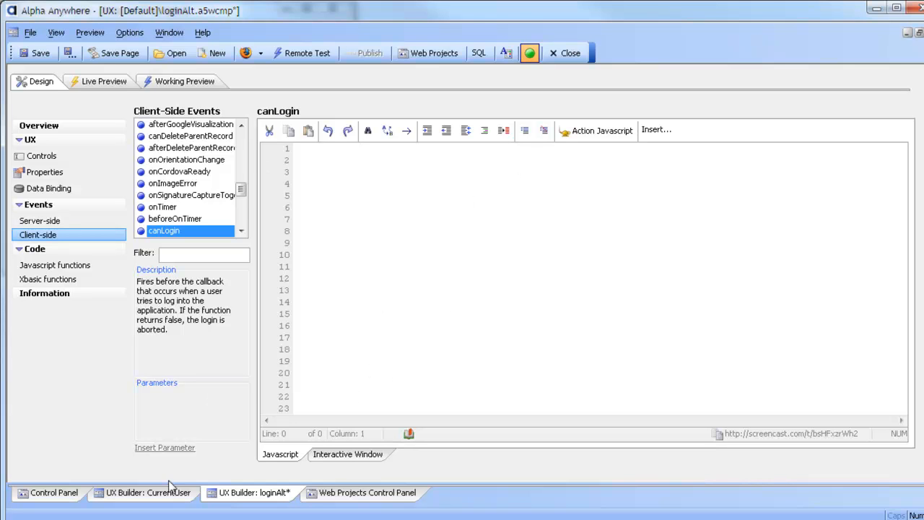
left_click(187, 82)
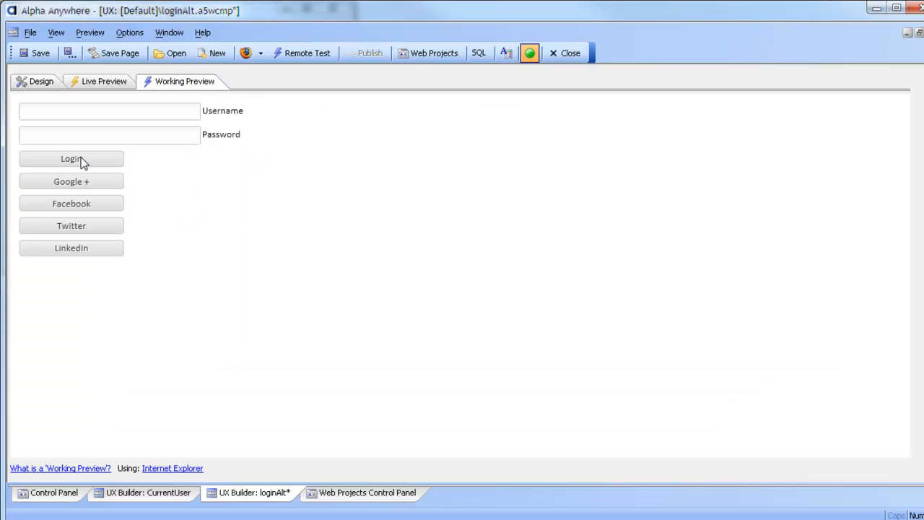
- Switch to the CurrentUser component and review the list control's custom data source in the List Builder
left_click(167, 498)
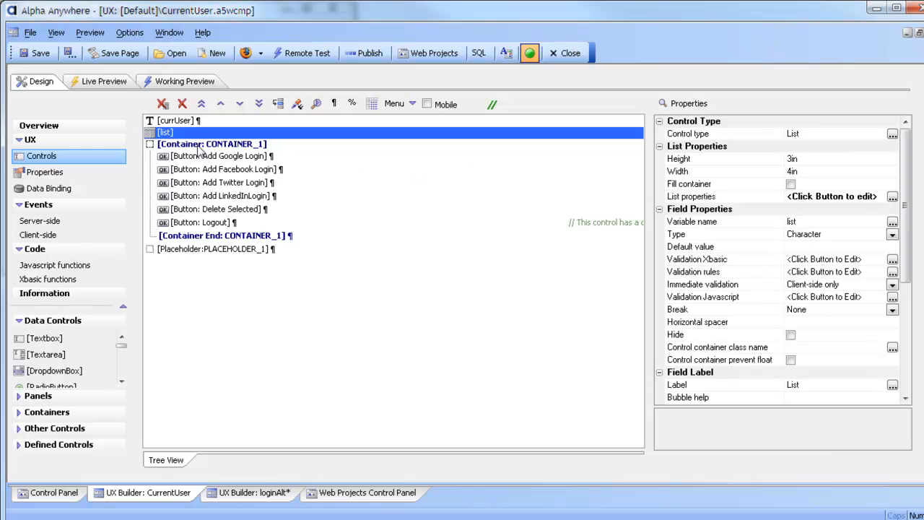
left_click(893, 196)
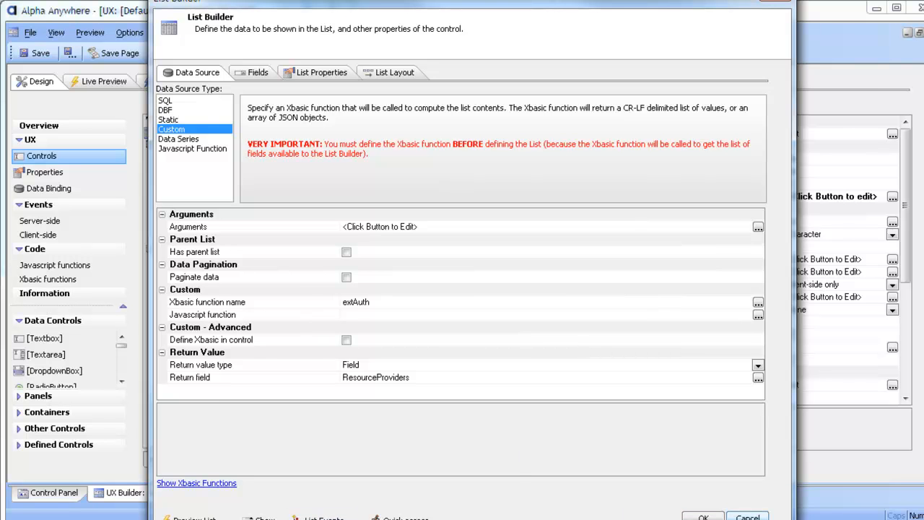
left_click(704, 517)
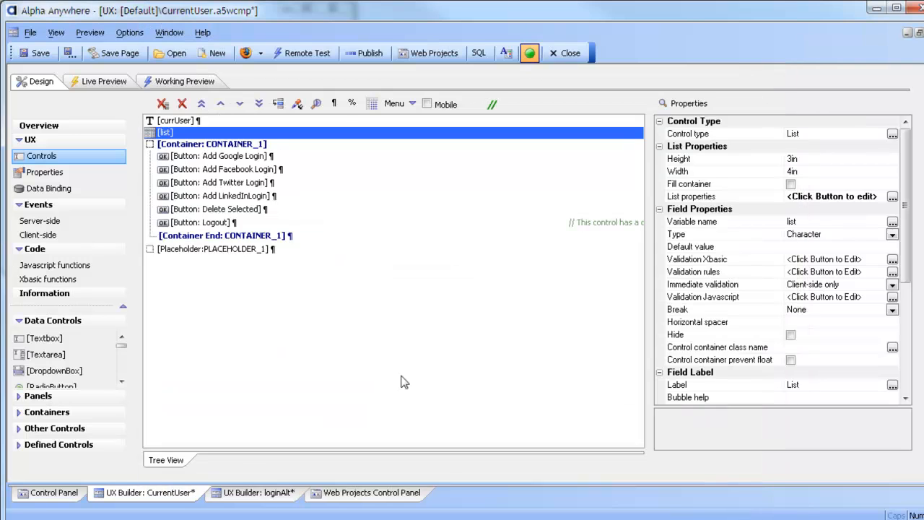
- Show CurrentUser's Xbasic functions and highlight the a5ws_GetAltLoginListForCurrentUser() call in the extAuth function
left_click(72, 280)
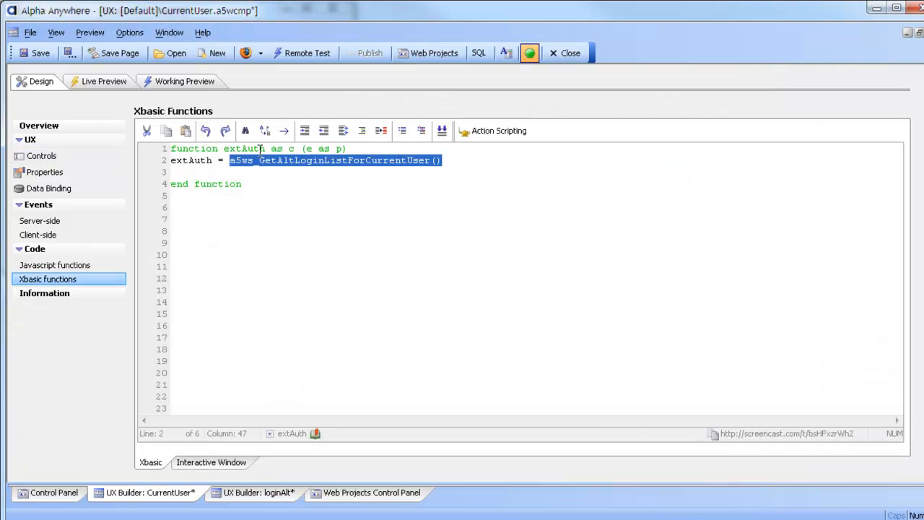
left_click(361, 175)
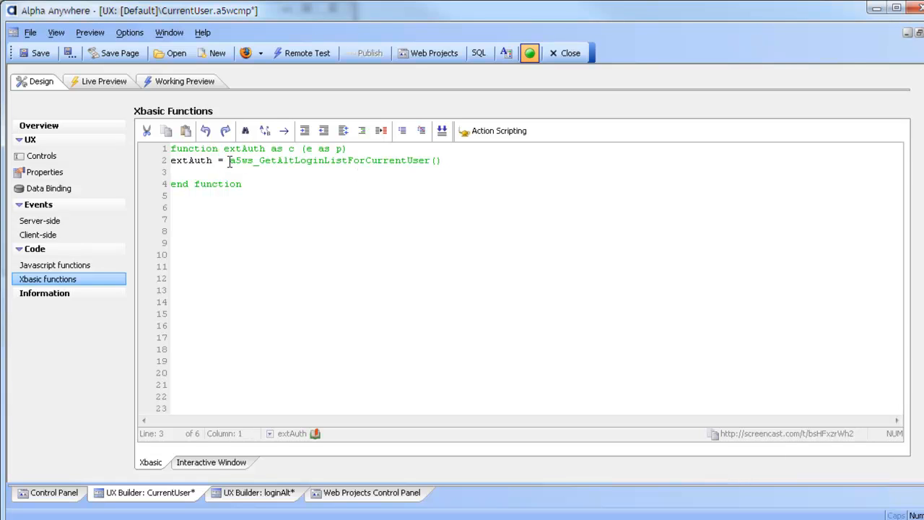
left_click_drag(230, 160, 441, 161)
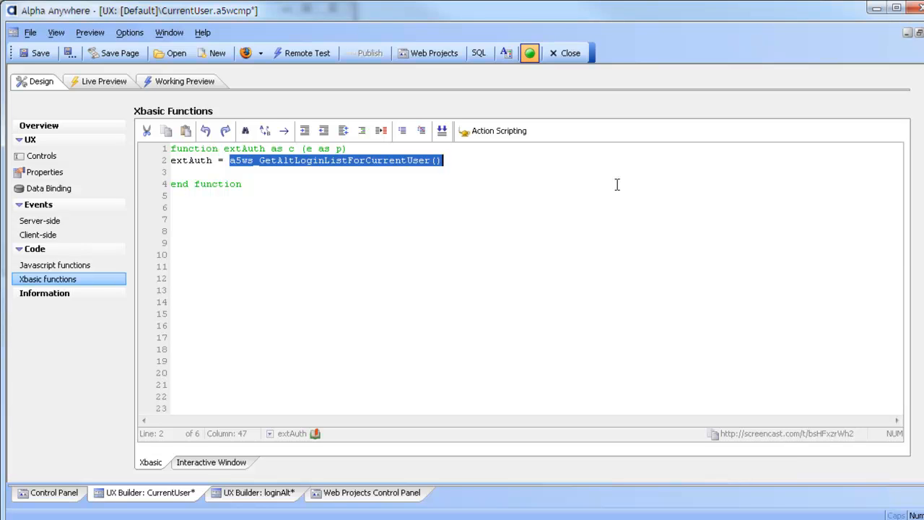
- Inspect the Add Google Login button's click action, checking its authentication provider and list control settings without changing them
left_click(46, 156)
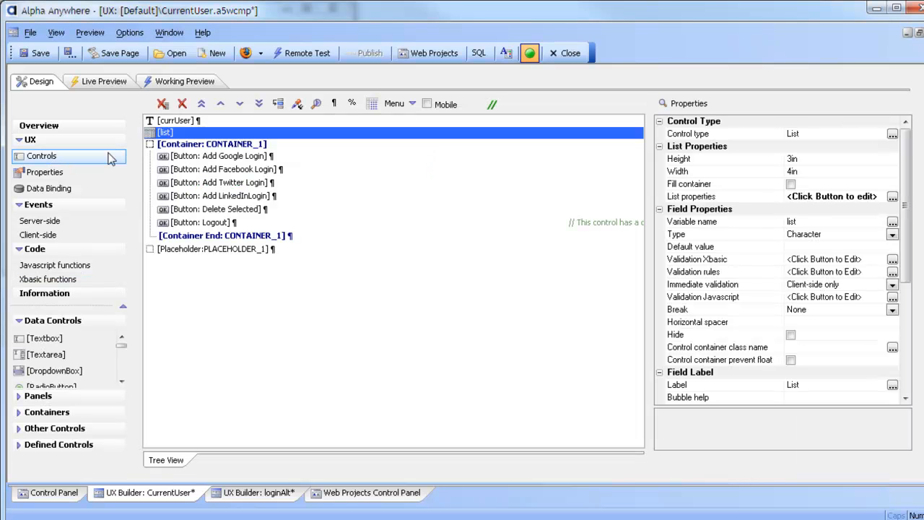
left_click(238, 157)
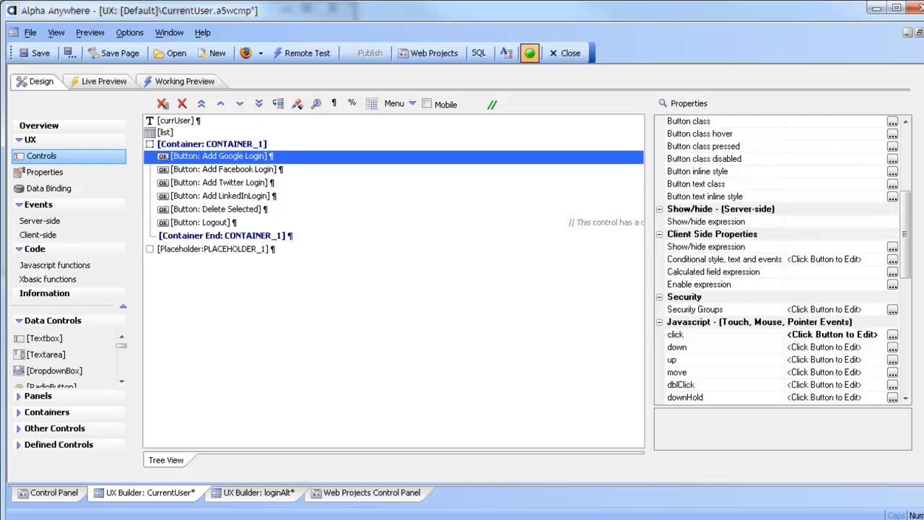
left_click(892, 336)
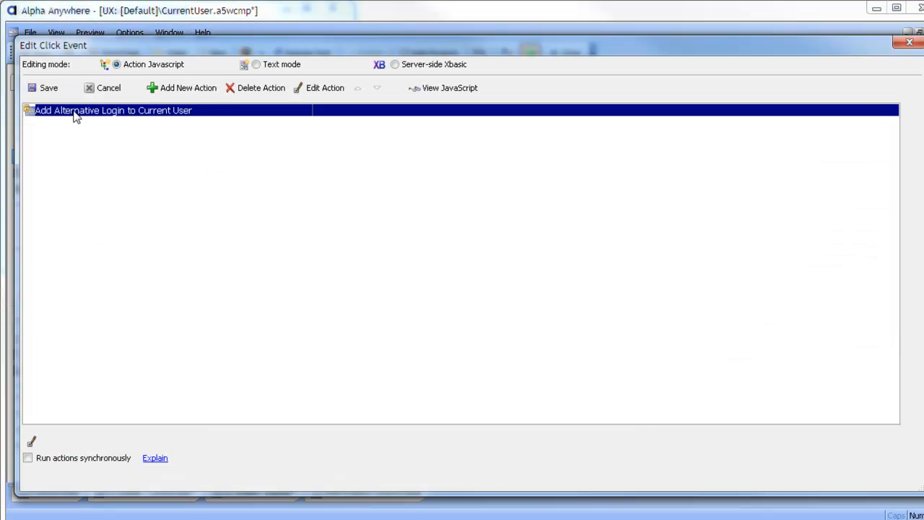
left_click(322, 97)
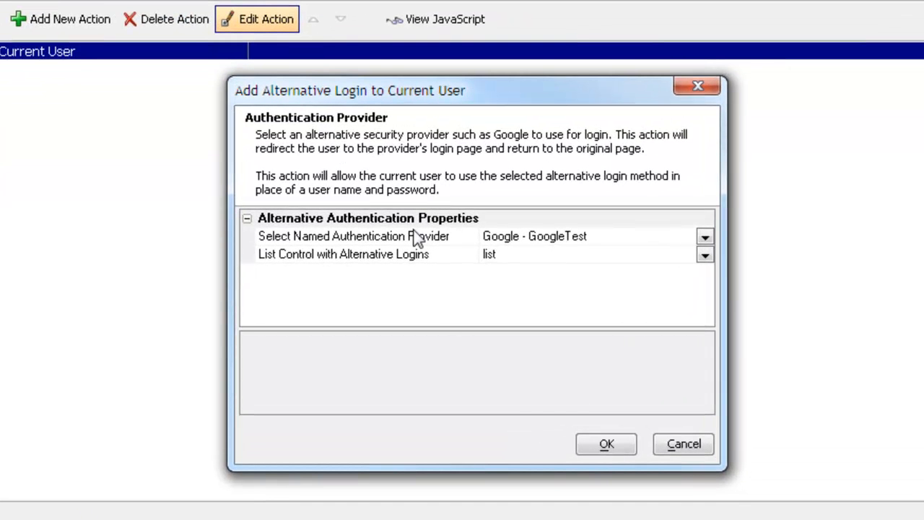
left_click(425, 239)
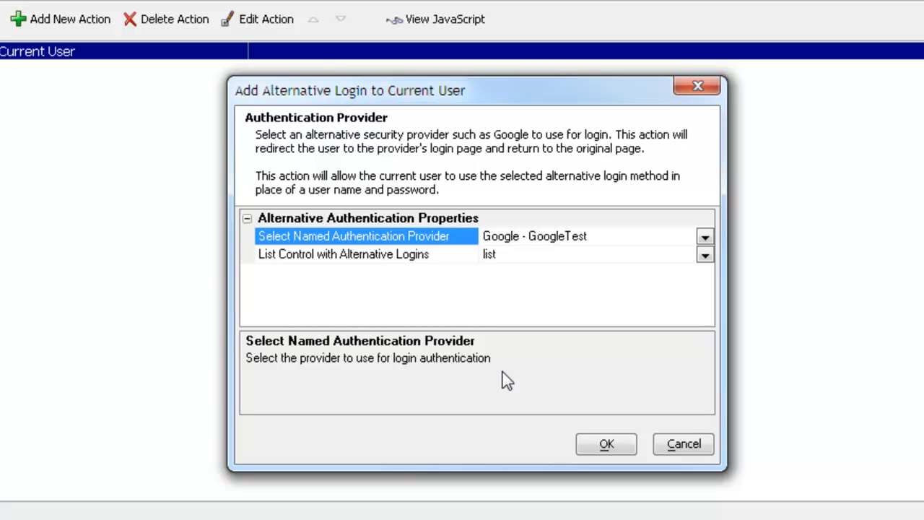
left_click(428, 261)
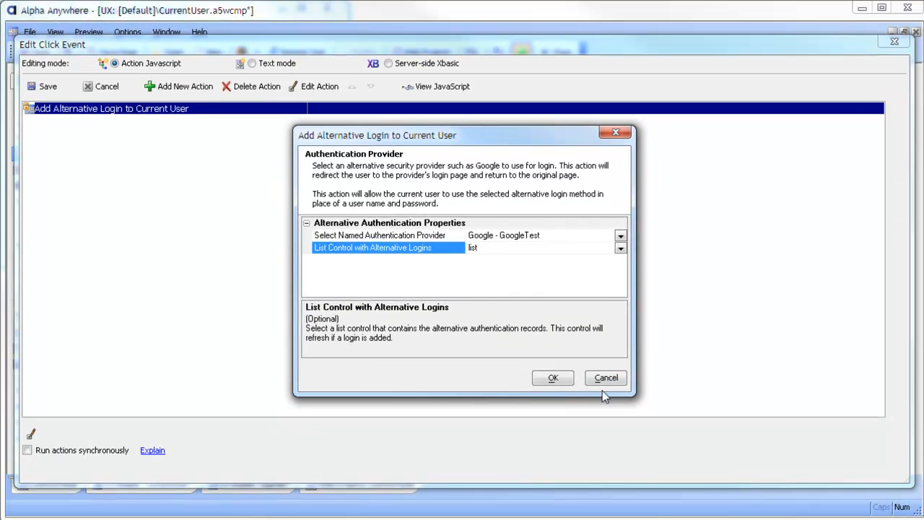
left_click(684, 444)
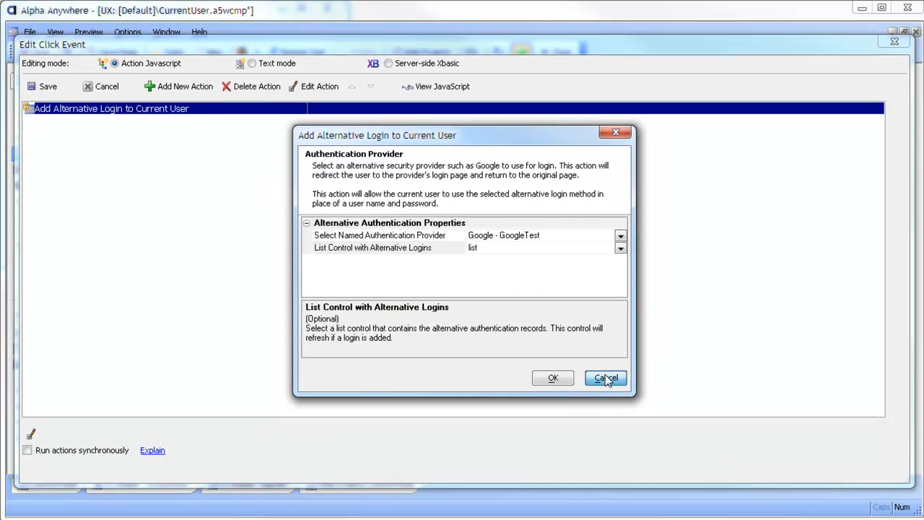
left_click(41, 86)
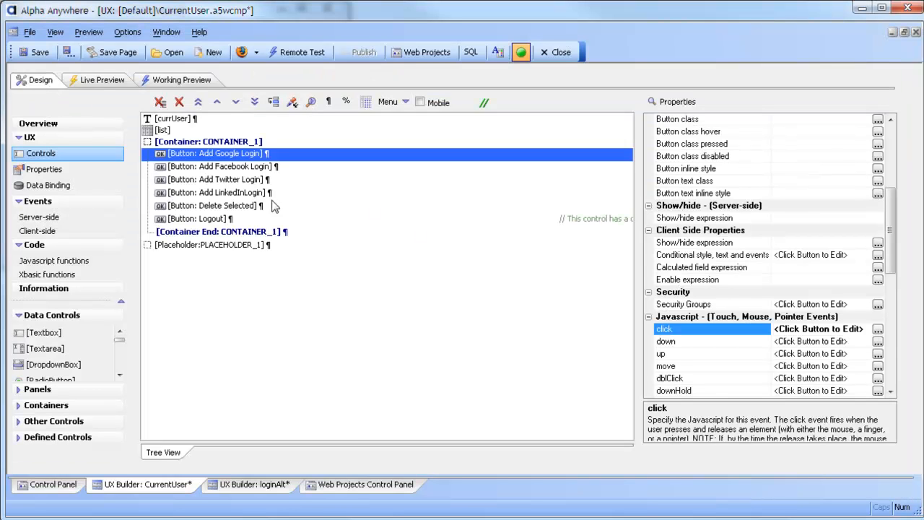
- Inspect the Delete Selected button's click action and its setting for the control holding the record to delete
left_click(242, 210)
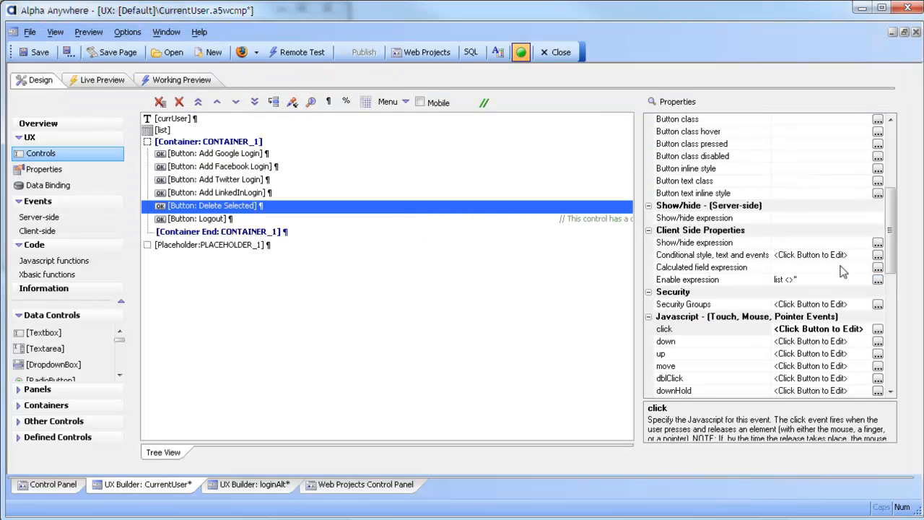
left_click(878, 329)
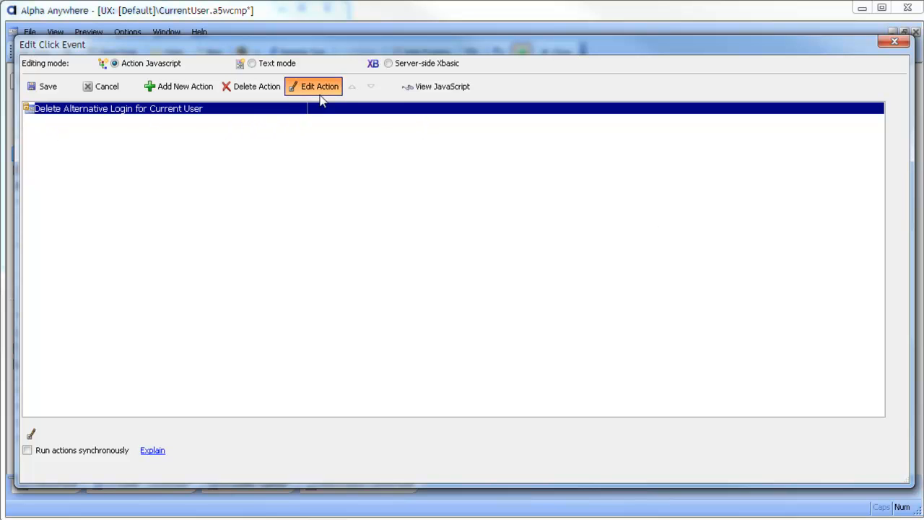
left_click(321, 101)
left_click(383, 225)
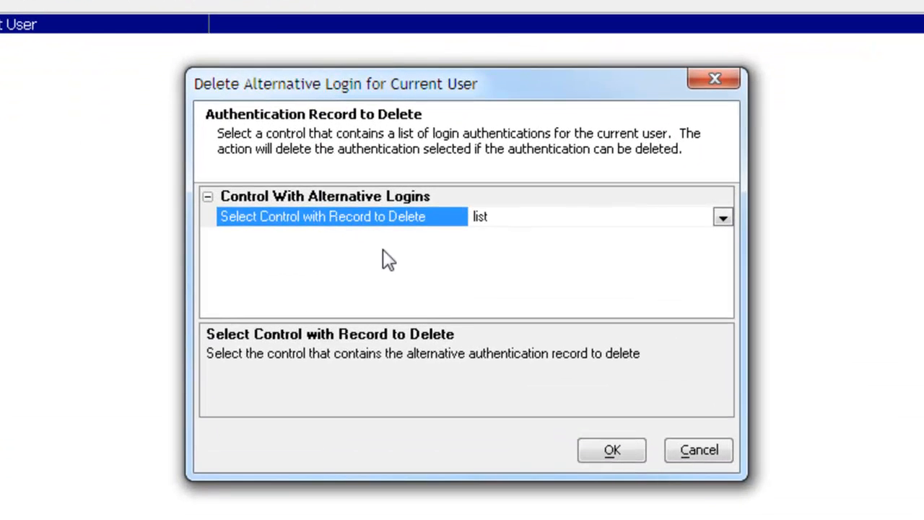